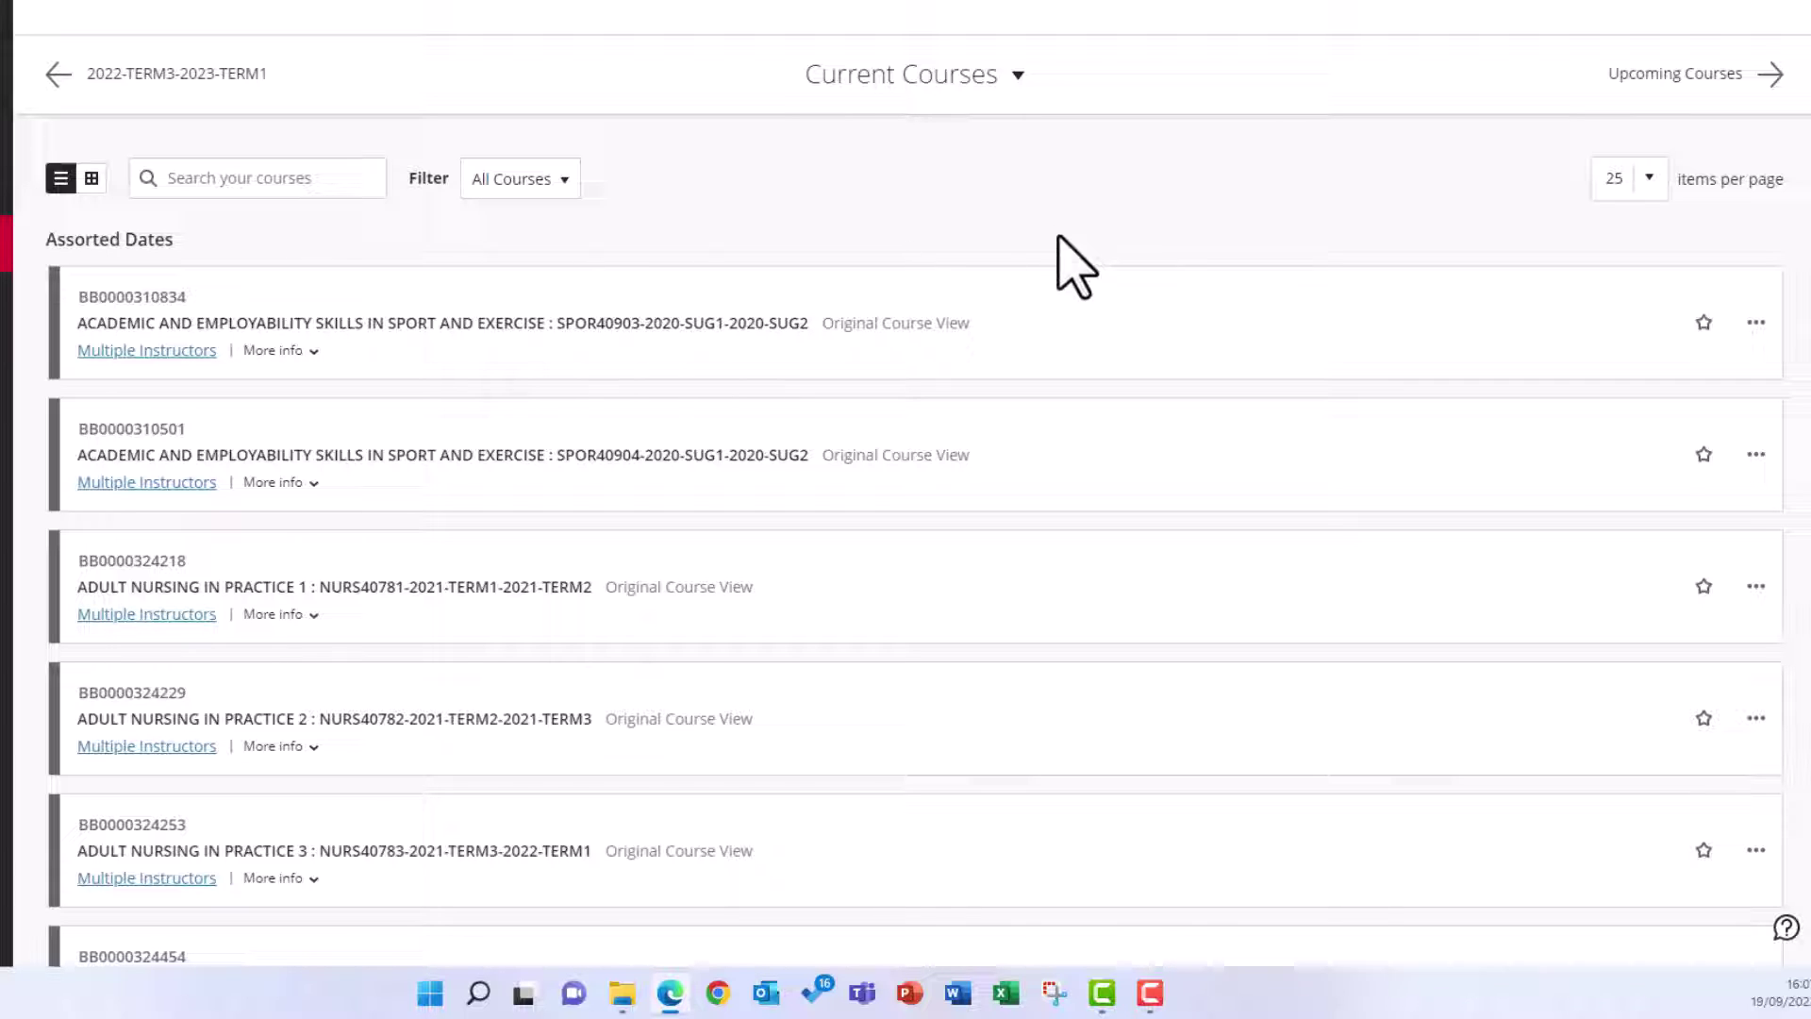
- Star the SPOR40903 Sport and Exercise course, then unstar it to remove it from Favourites
click(1704, 326)
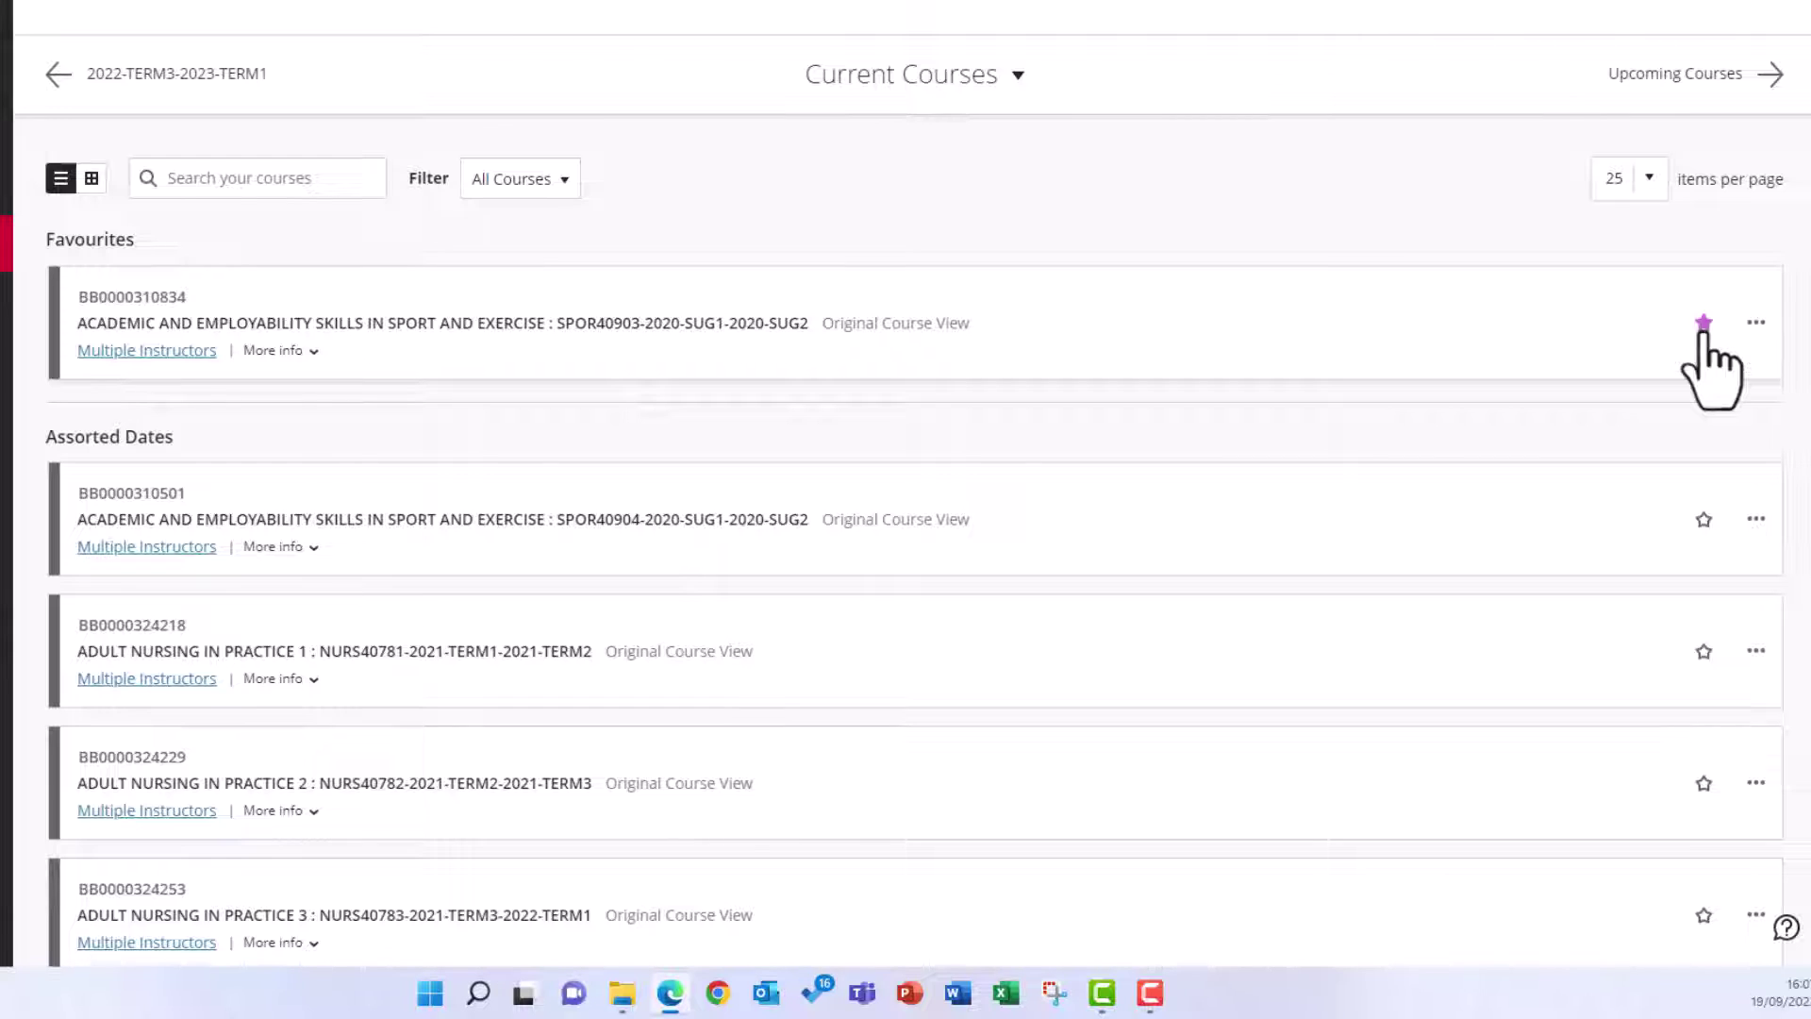
click(1704, 324)
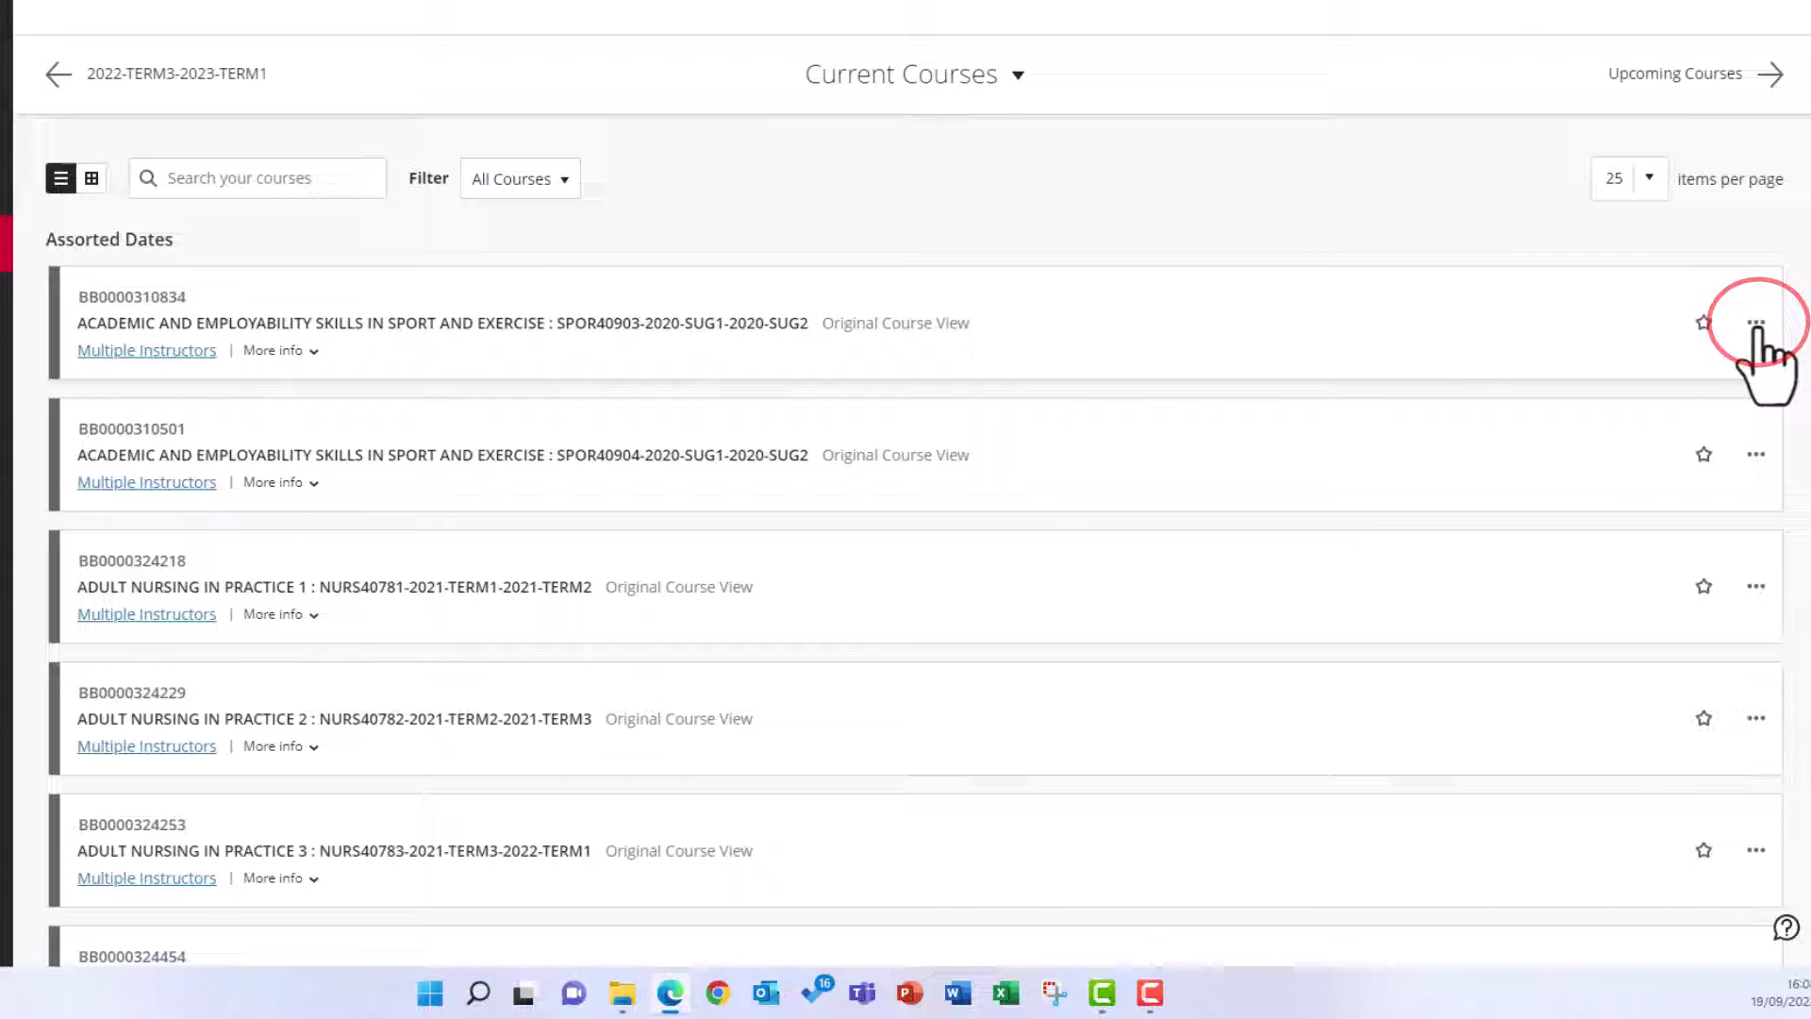
- Hide the SPOR40903 Sport and Exercise course using its '...' menu
click(1758, 323)
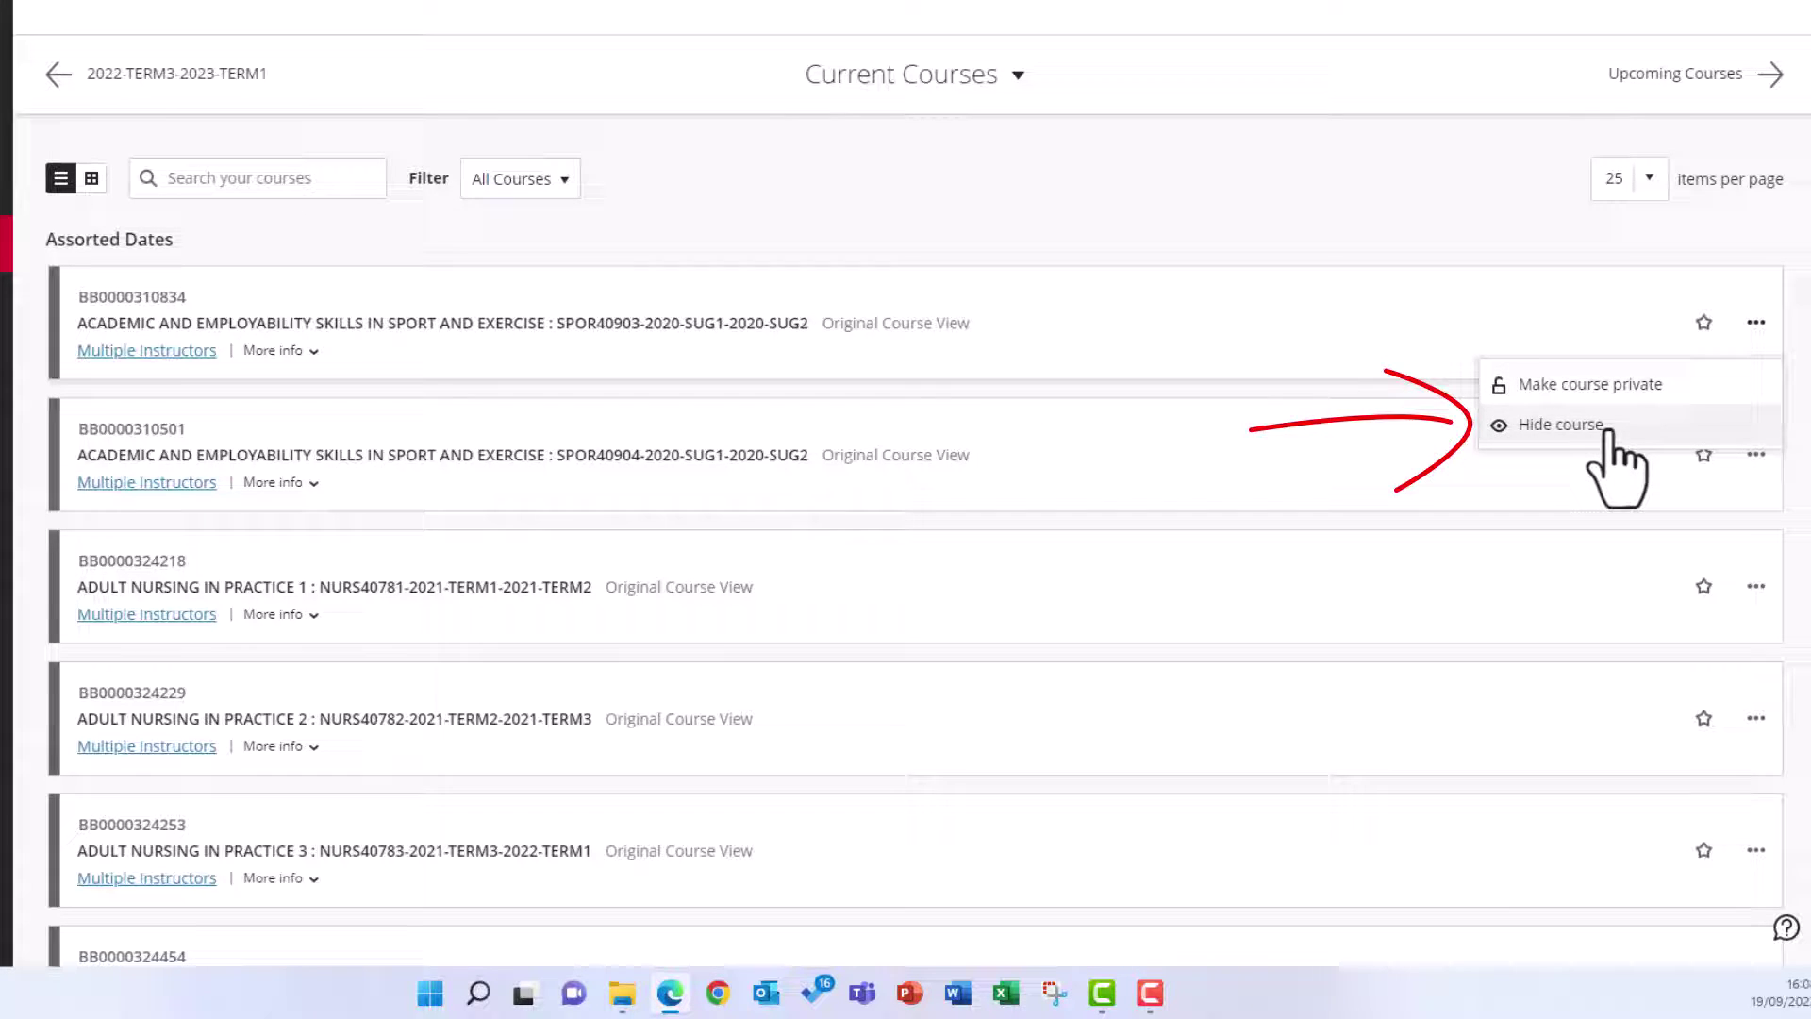
click(1561, 424)
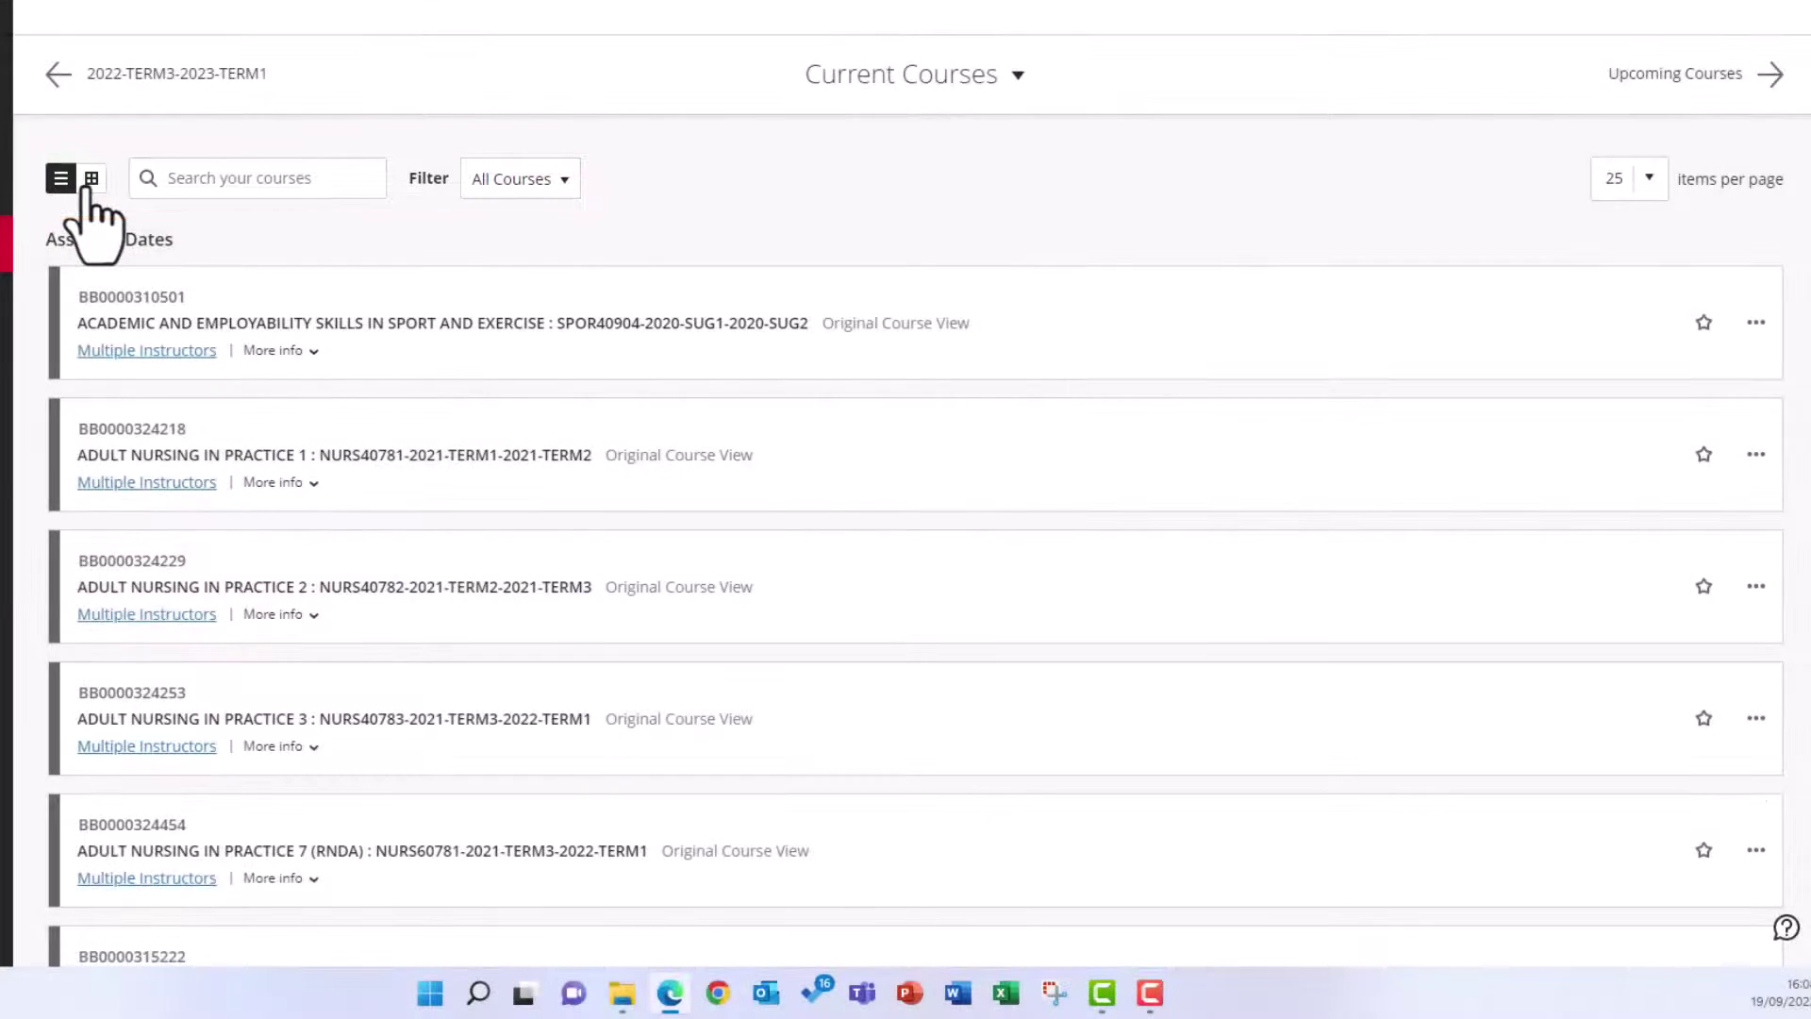
click(92, 179)
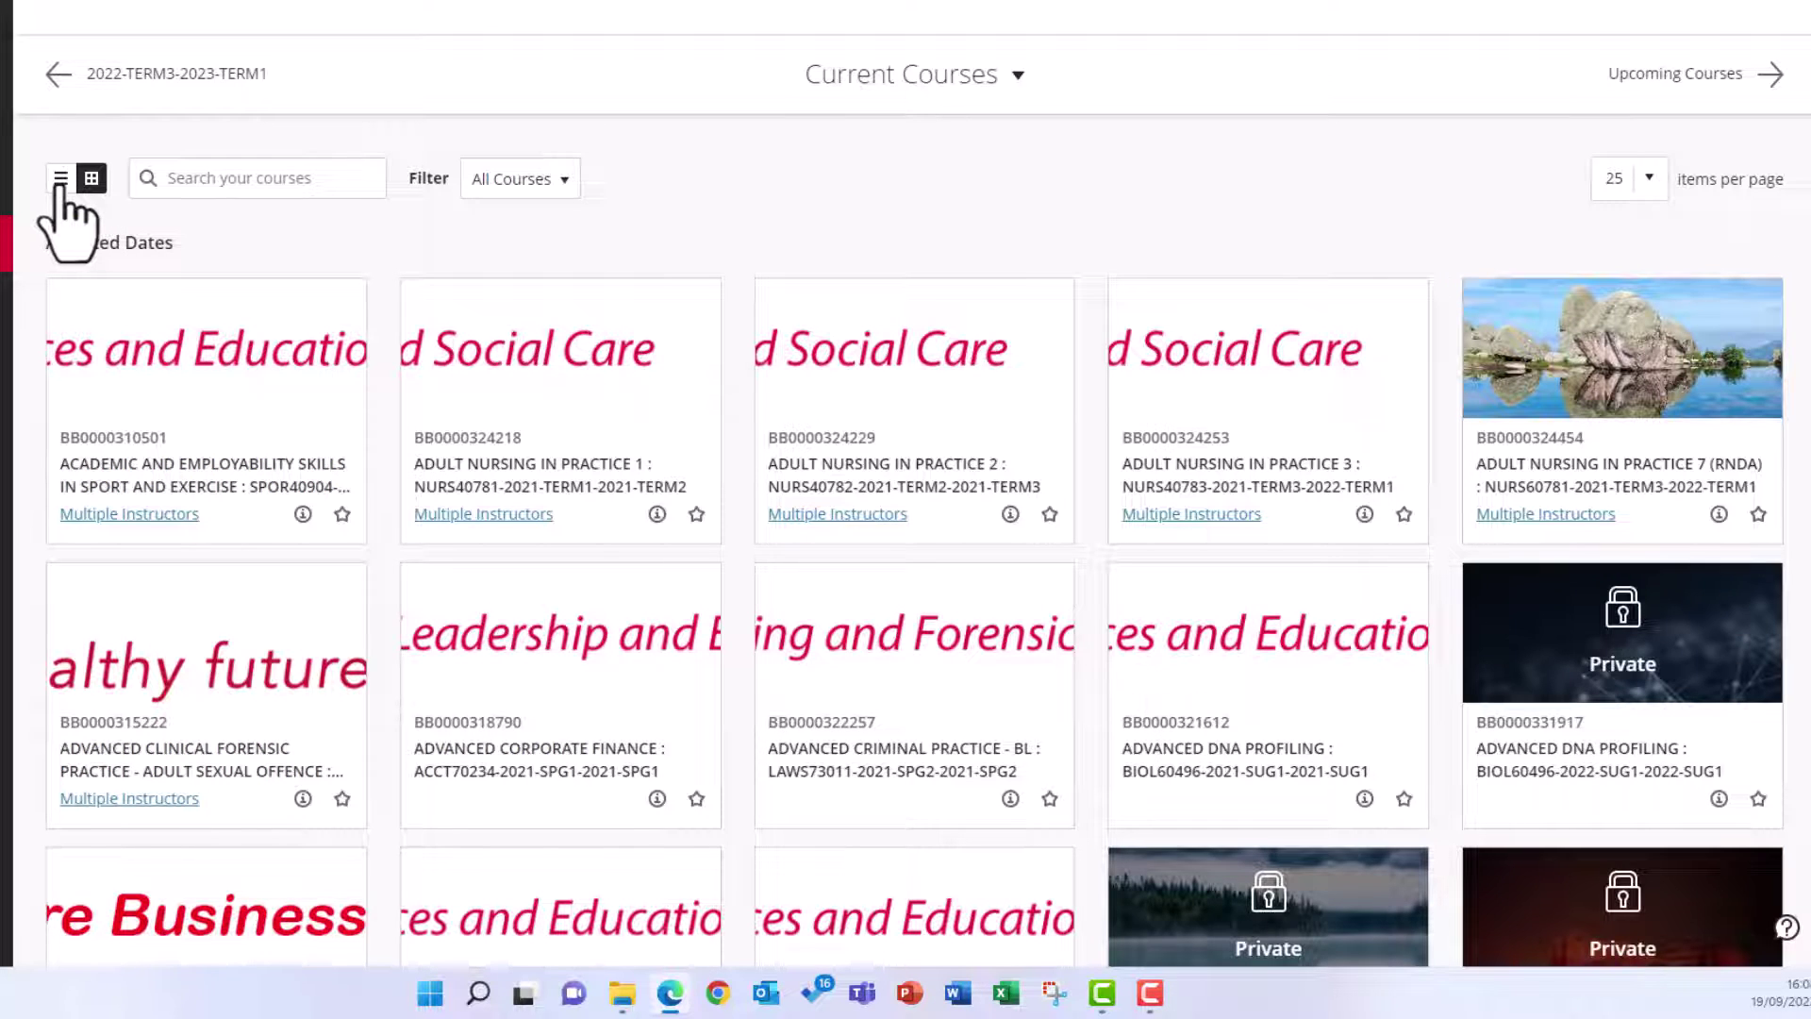
click(59, 179)
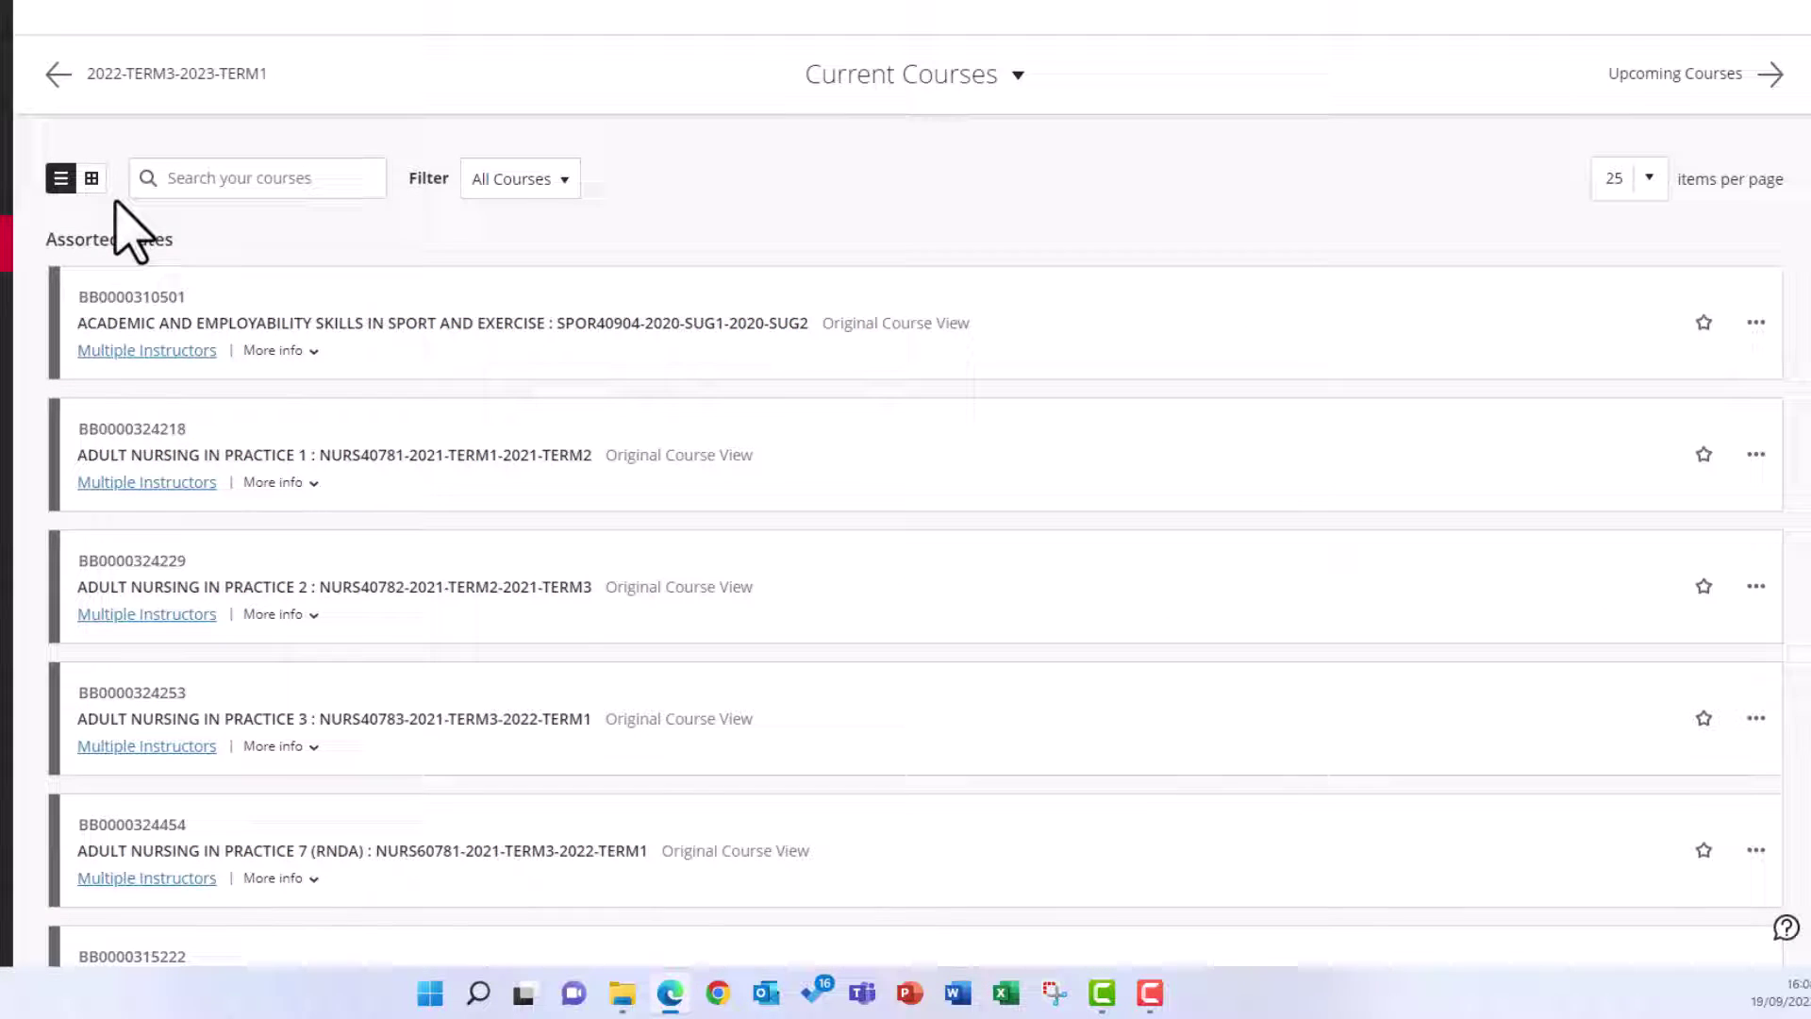
click(215, 176)
text(academic )
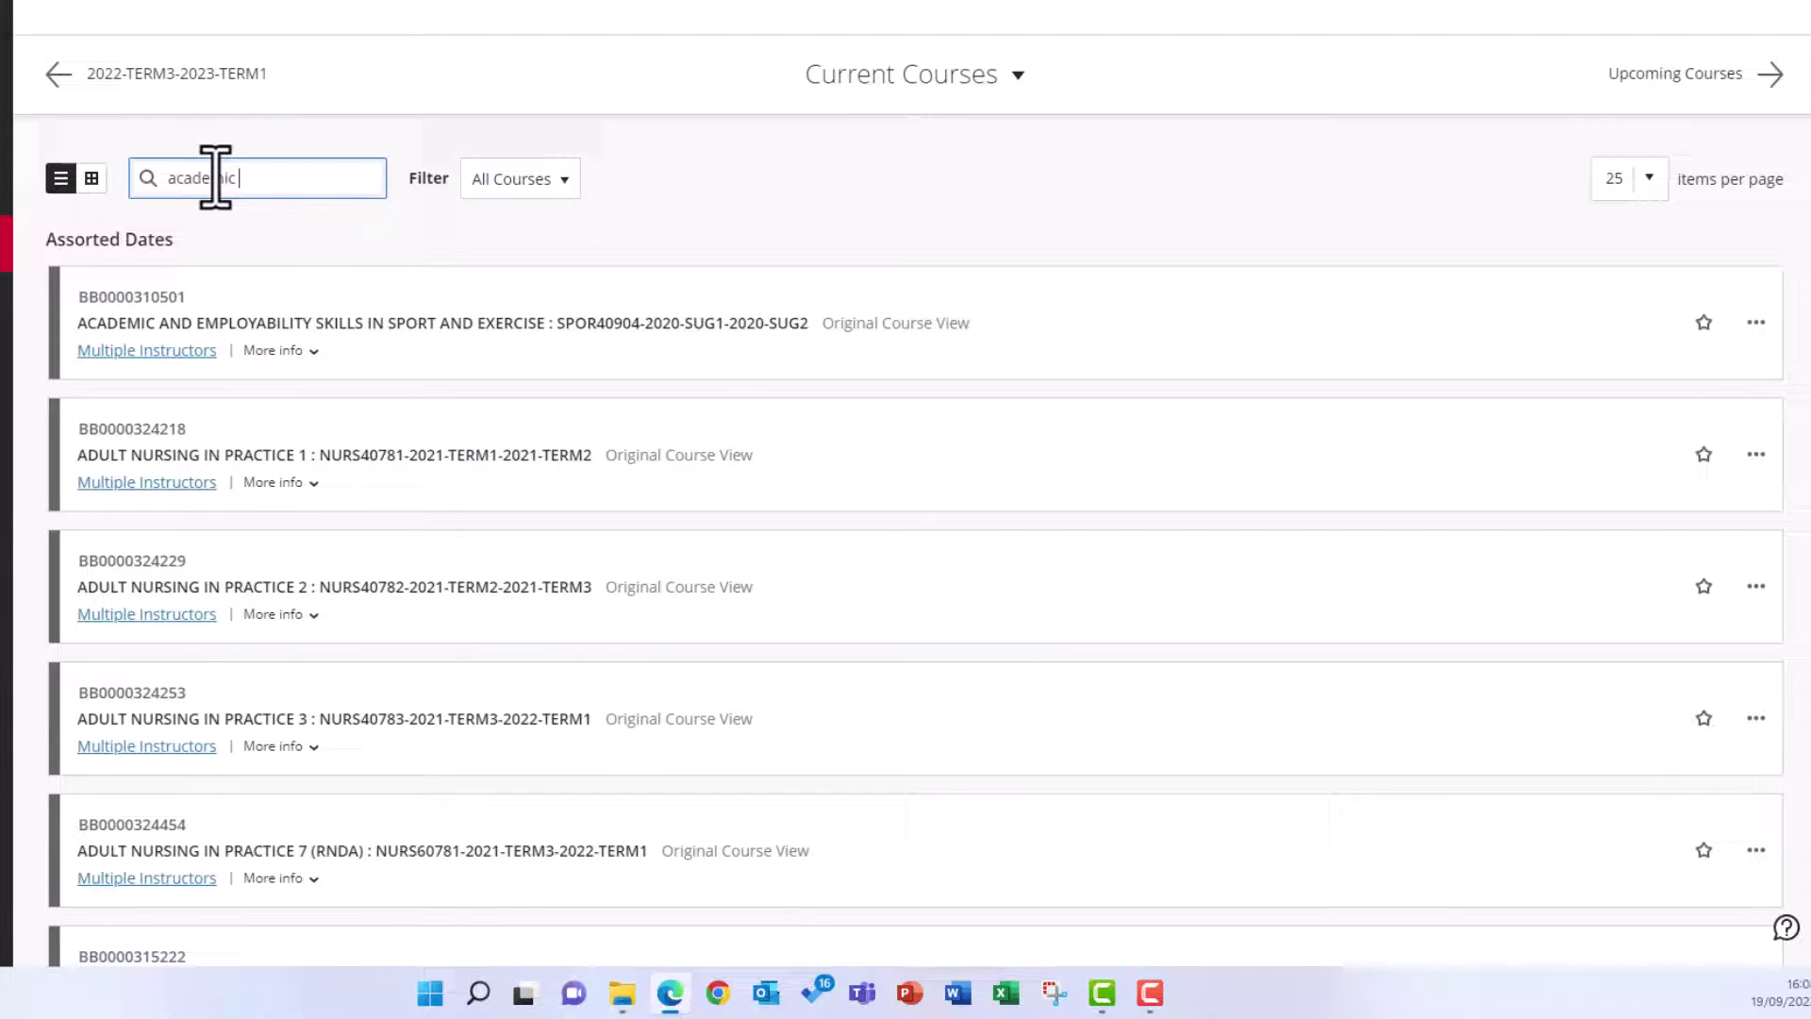
text(ultra)
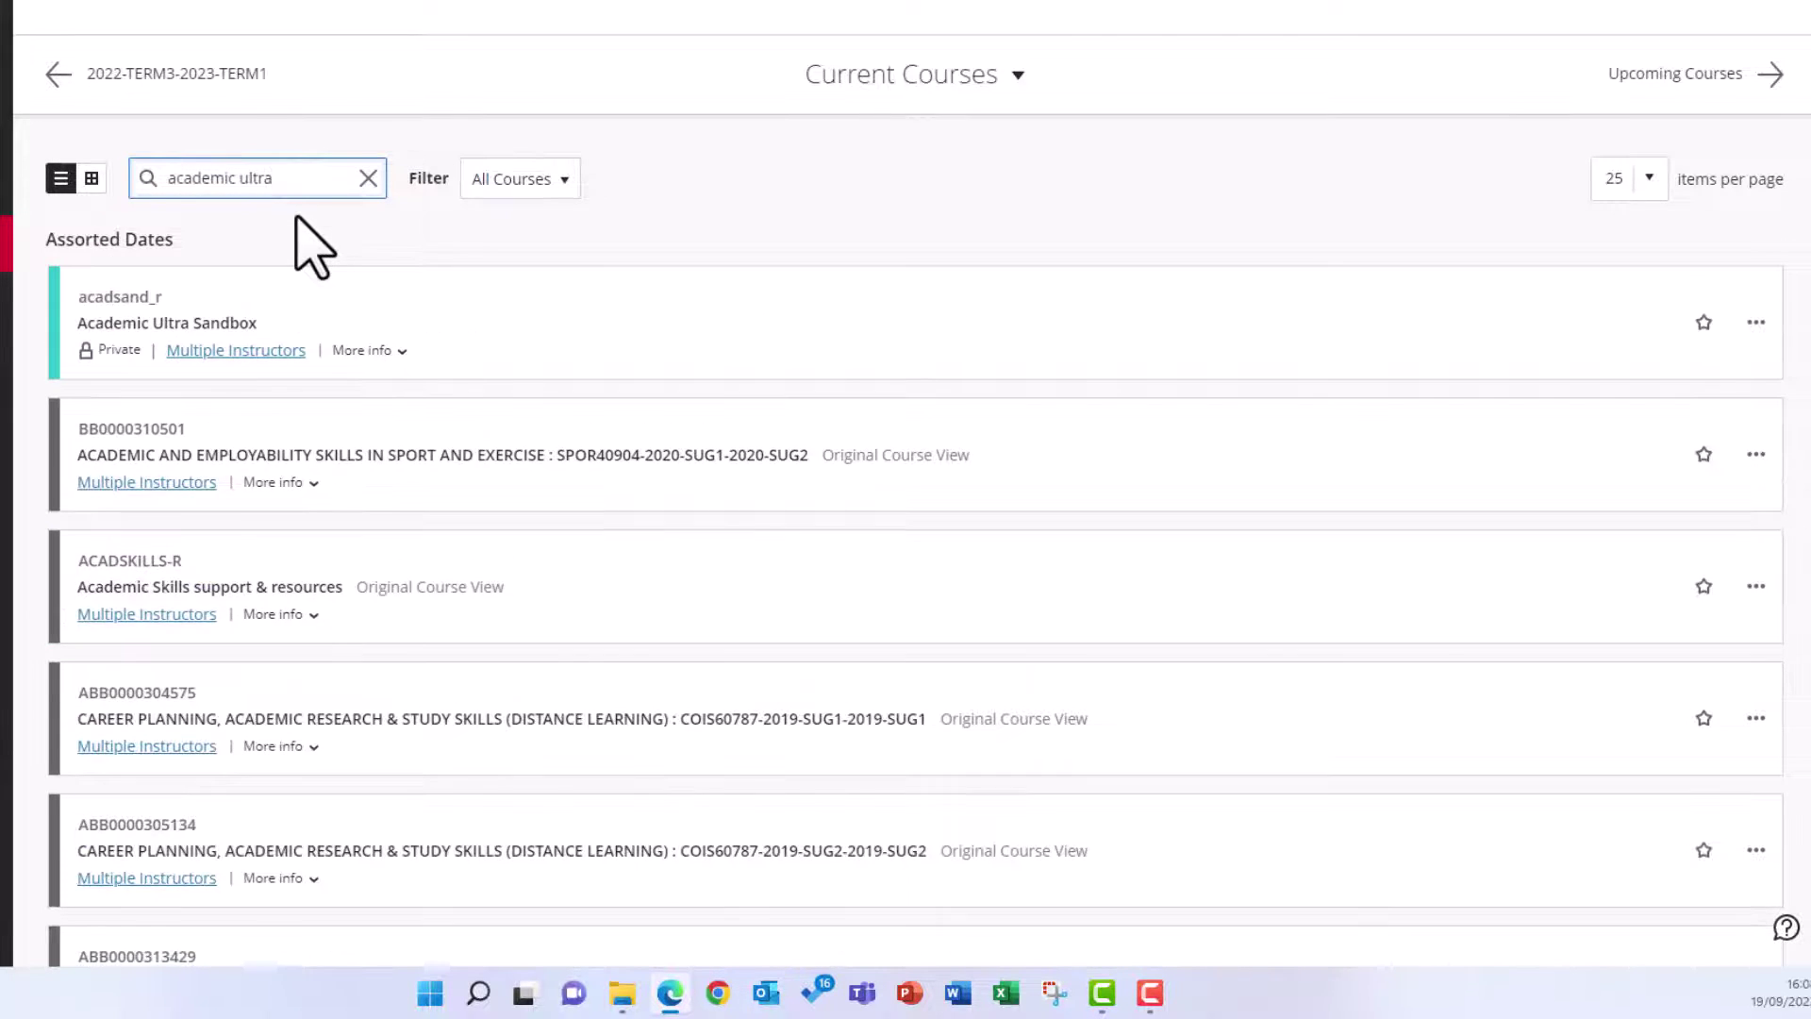
drag(278, 177, 166, 177)
key(BackSpace)
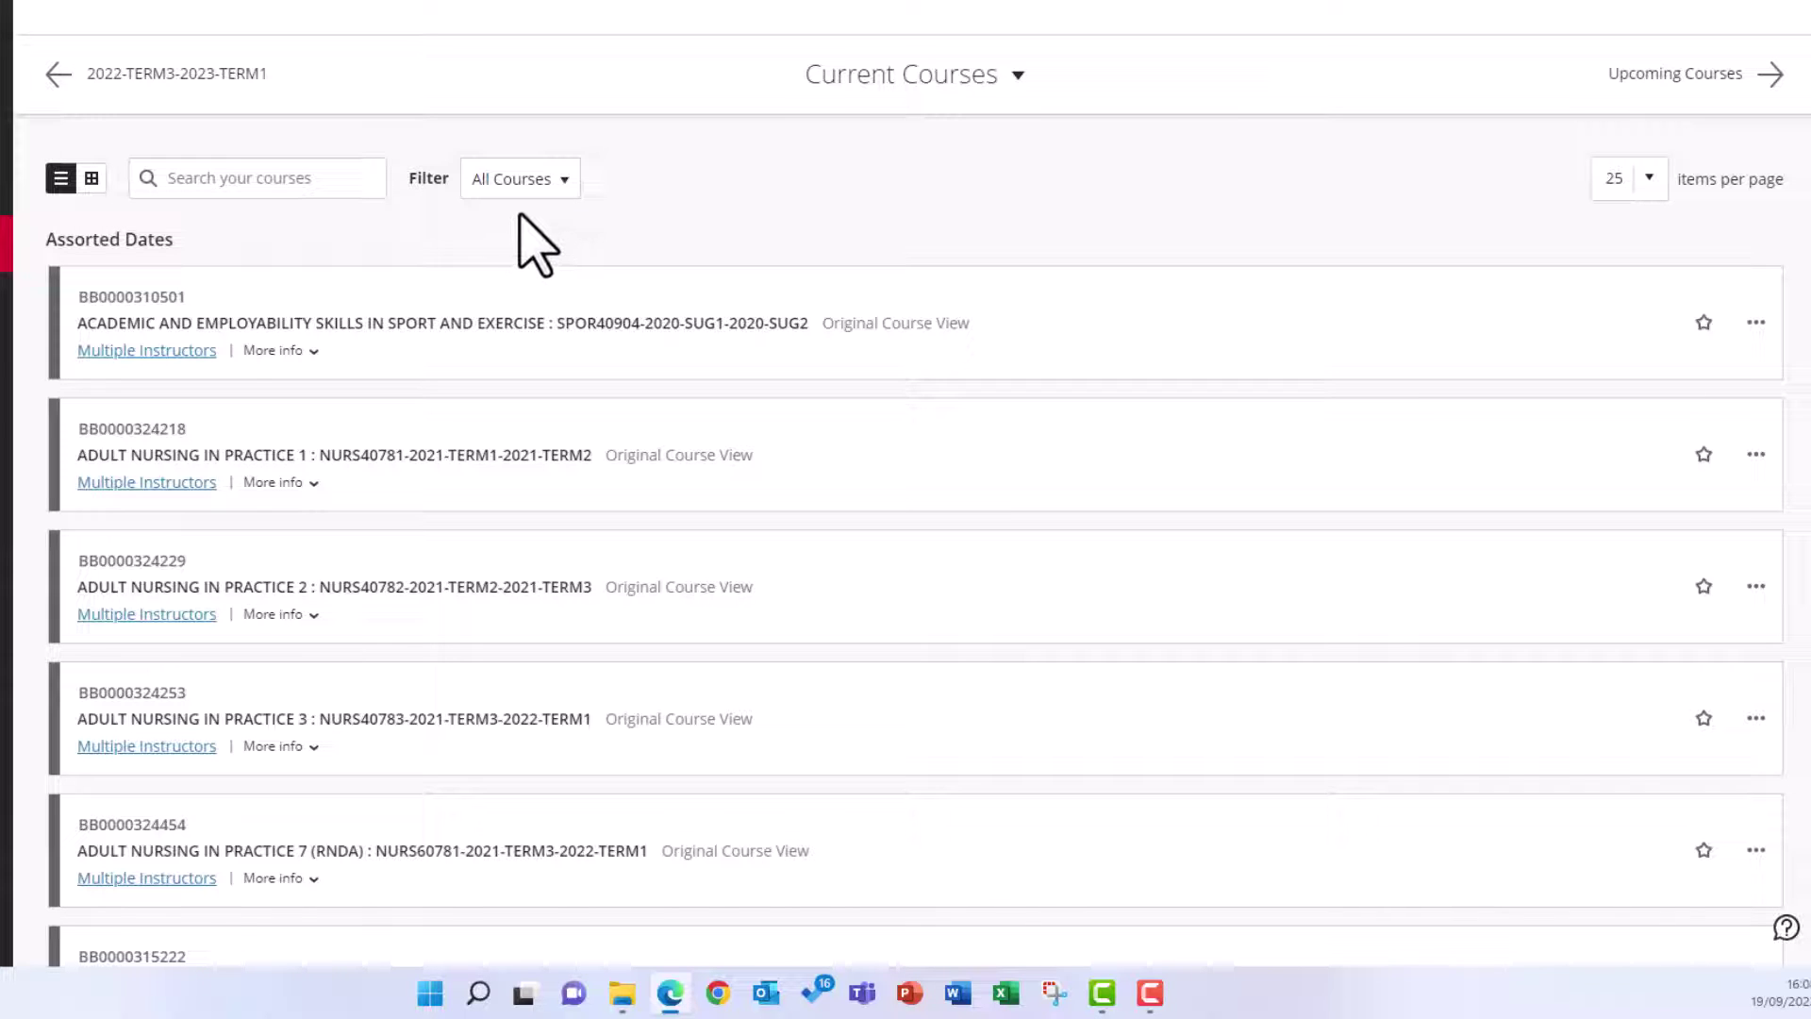
- Filter Current Courses to 'Hidden from me' to show the hidden SPOR40903 course
click(551, 184)
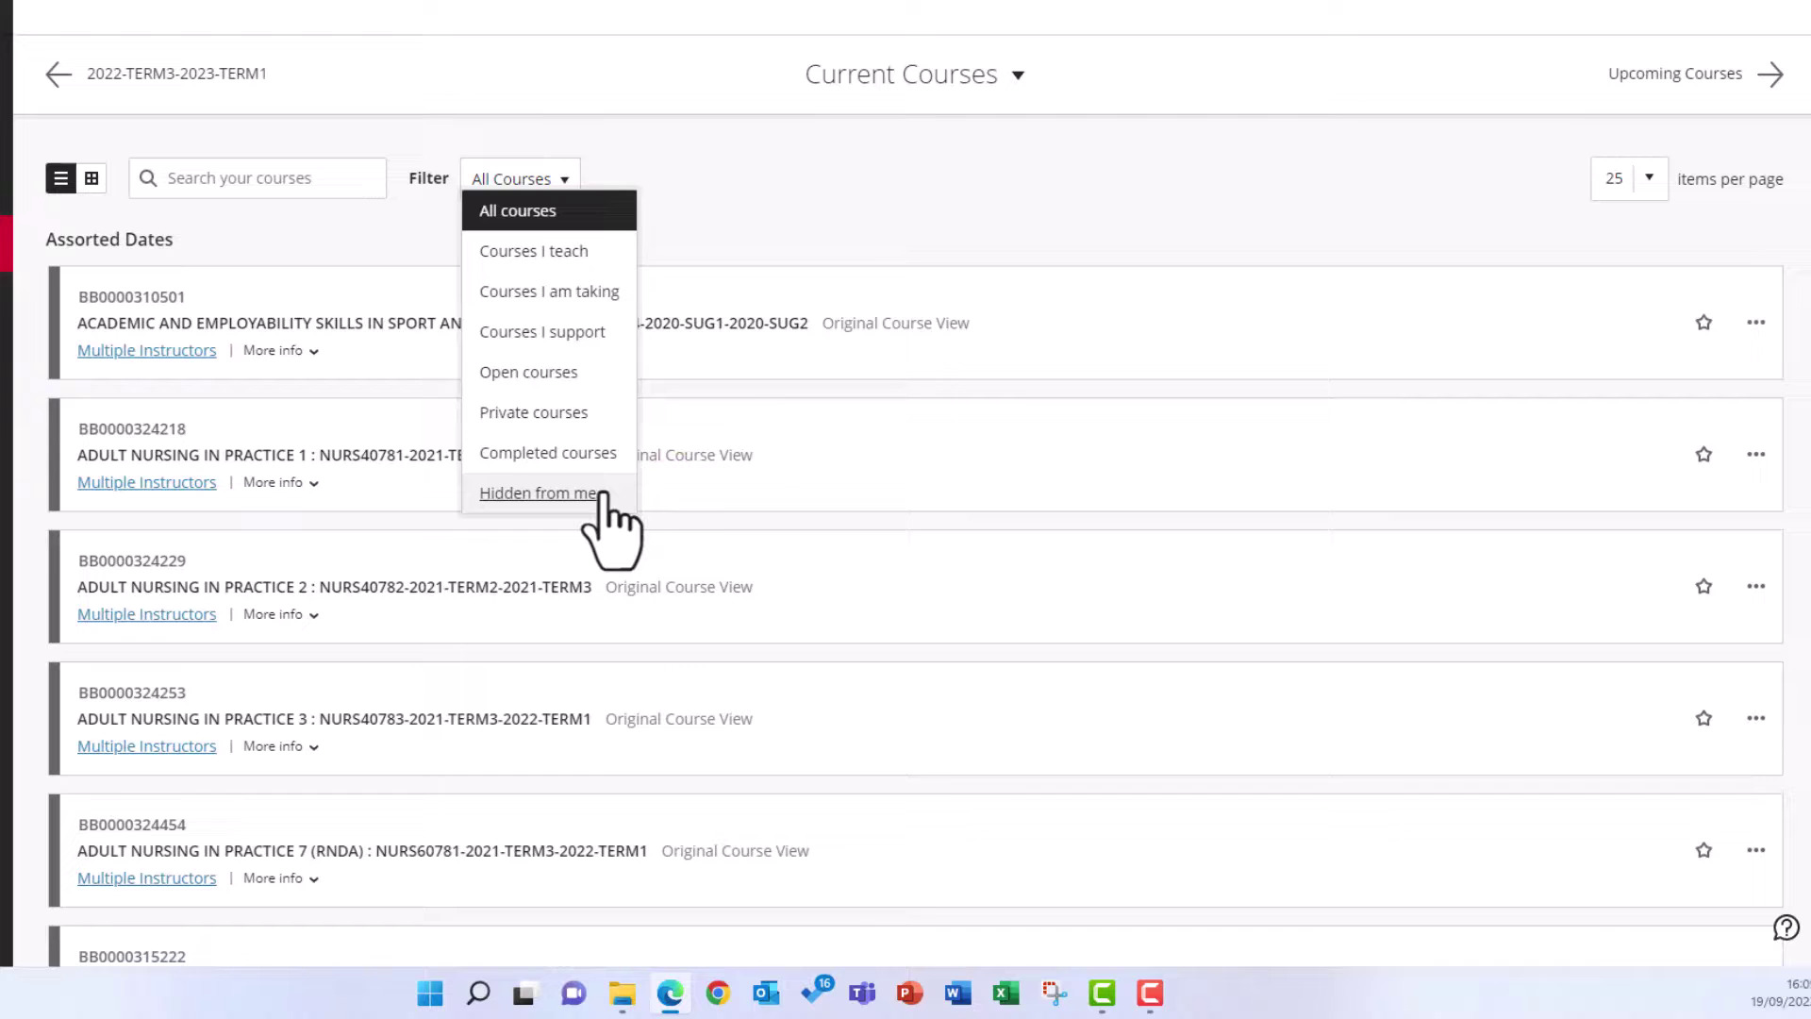
click(537, 493)
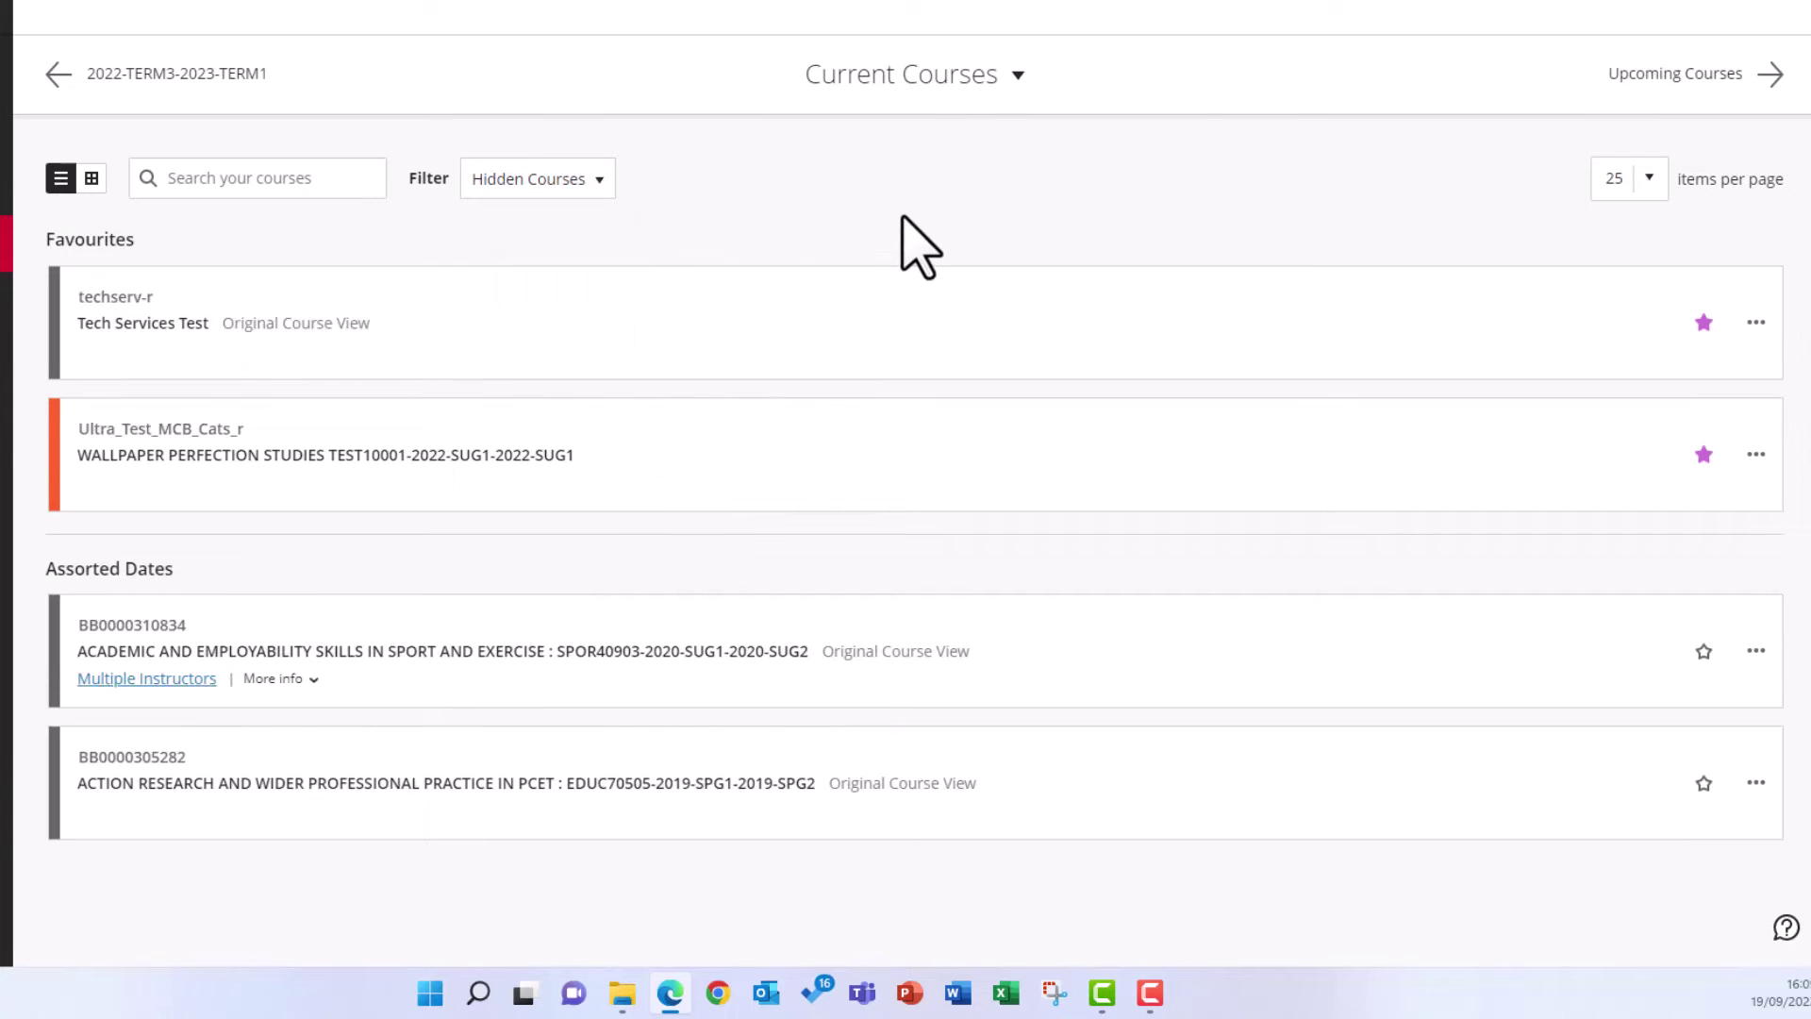